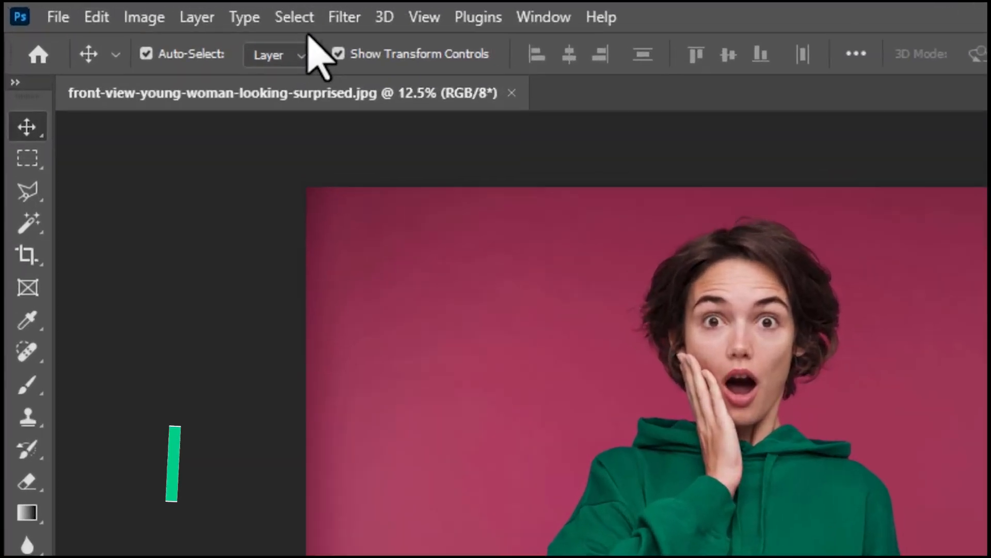
Step: Select the woman in the photo with the Select Subject command
{"action": "left_click", "coordinate": [174, 11]}
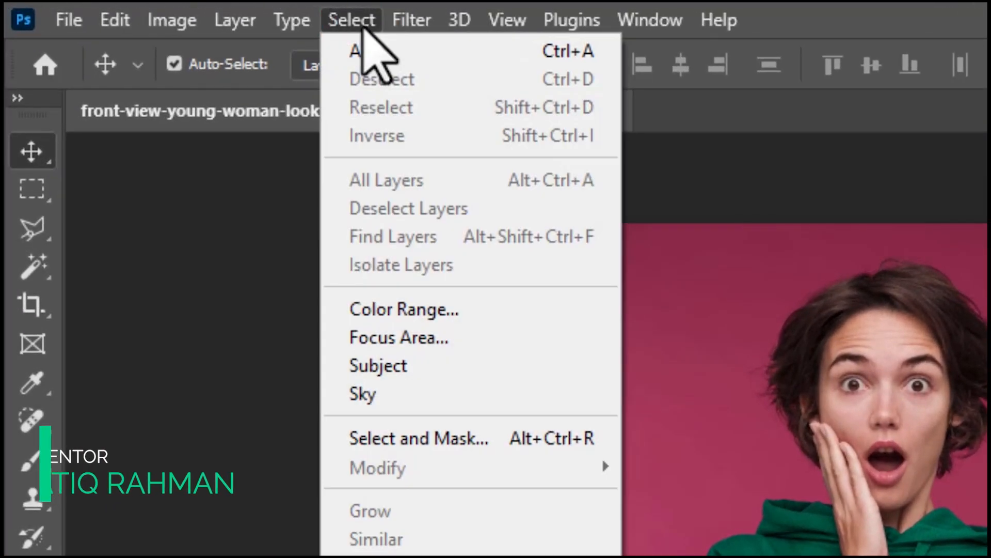
{"action": "left_click", "coordinate": [385, 368]}
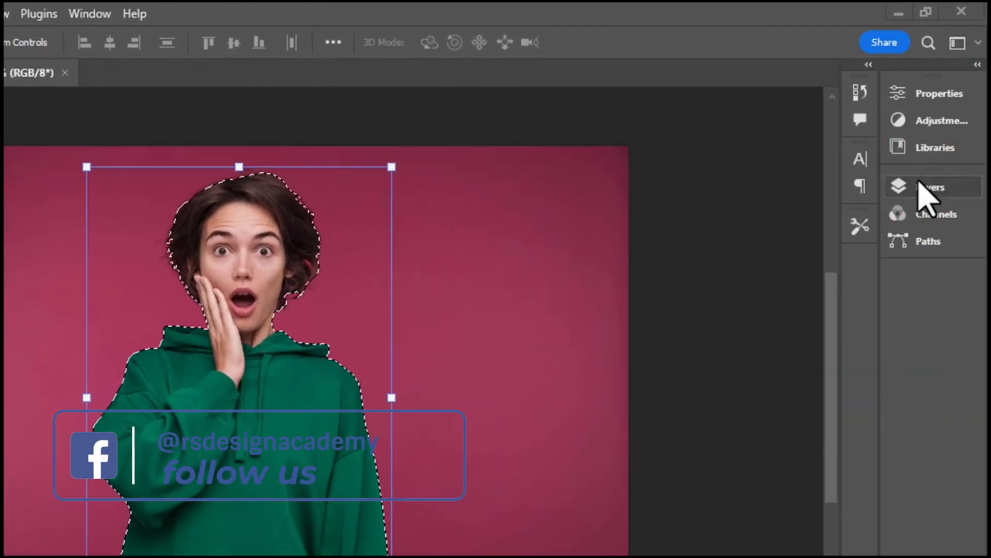
Step: Expand the collapsed panels beside the canvas and close the Properties group so the Layers panel has the full height
{"action": "left_click", "coordinate": [922, 190]}
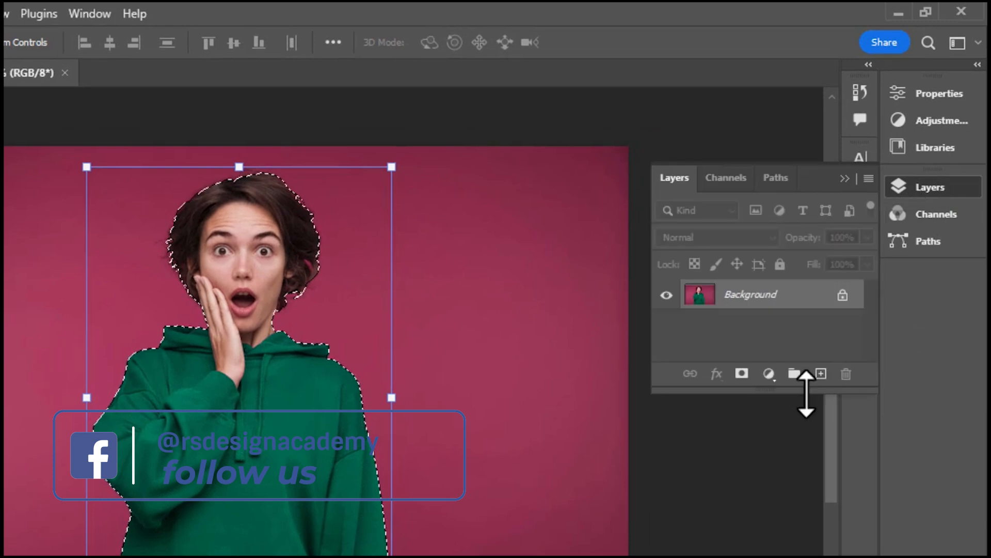
{"action": "left_click", "coordinate": [978, 64]}
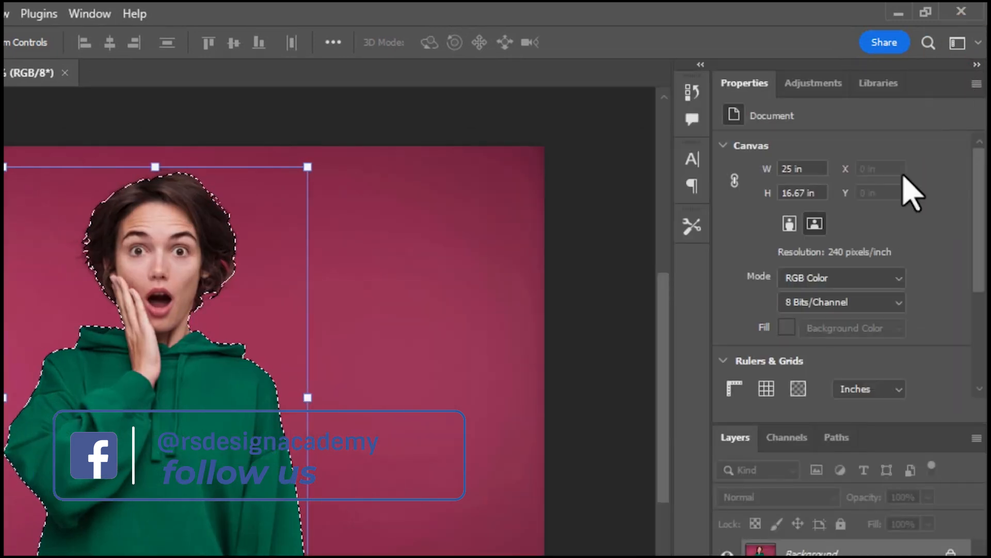
{"action": "left_click", "coordinate": [976, 83]}
{"action": "left_click", "coordinate": [932, 114]}
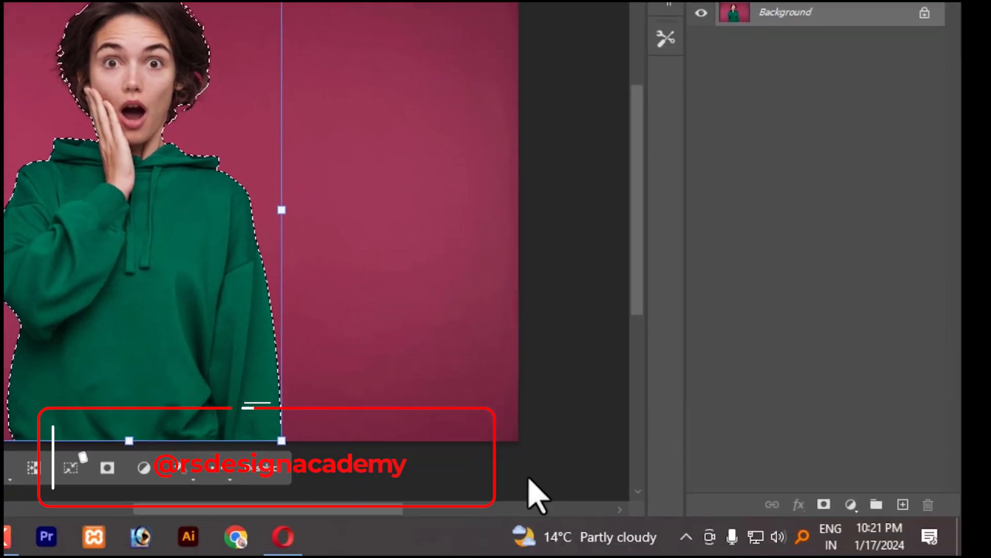
Step: Add a layer mask from the woman's selection to hide the pink background
{"action": "key", "text": "ctrl+d"}
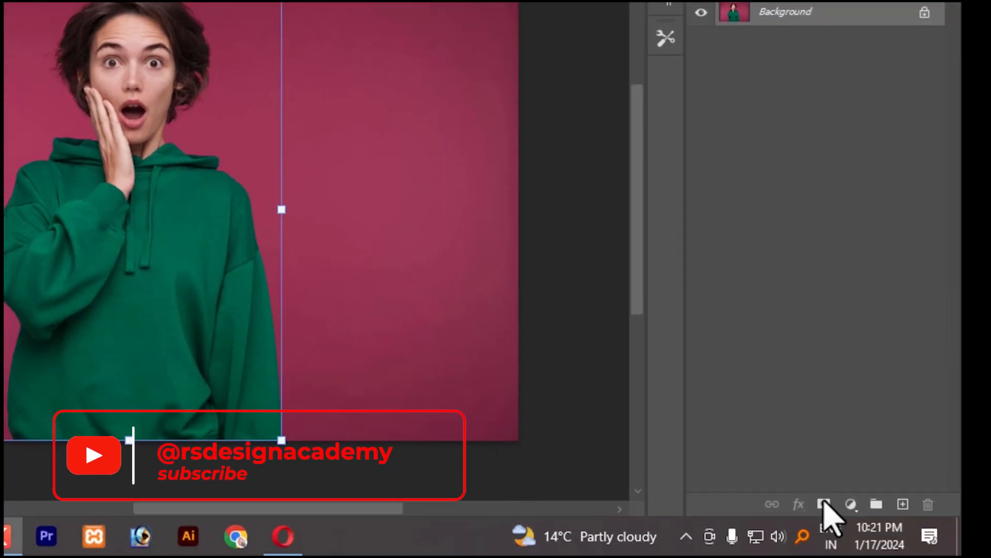
{"action": "key", "text": "ctrl+z"}
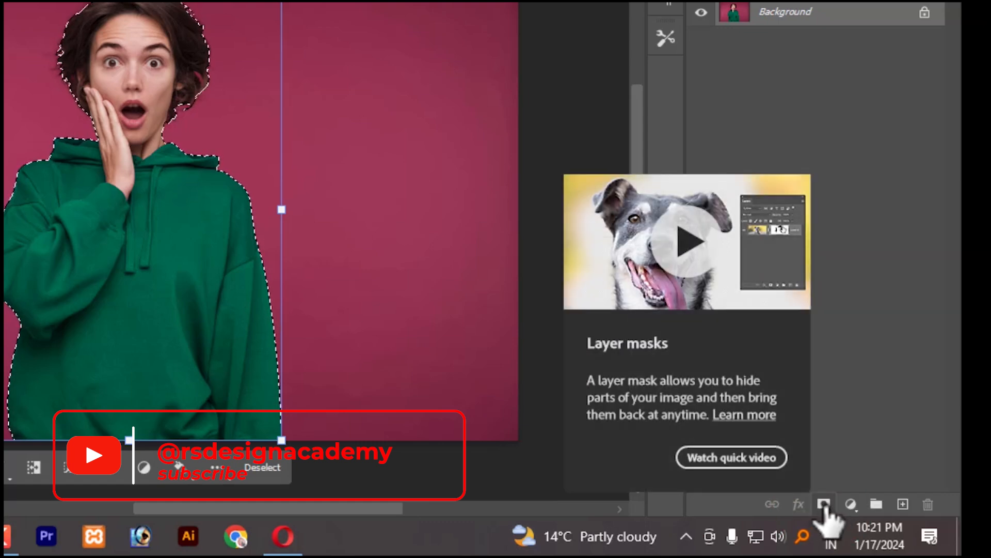
{"action": "left_click", "coordinate": [824, 505]}
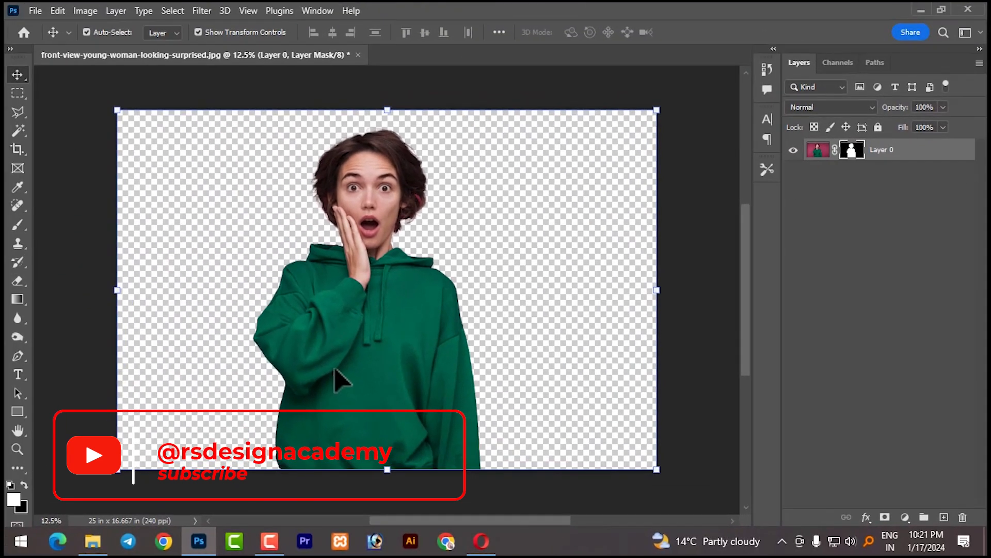
Step: Scale the masked woman down with Free Transform, position her near the canvas centre, commit, and deselect the layer
{"action": "key", "text": "ctrl+t"}
{"action": "left_click", "coordinate": [395, 342]}
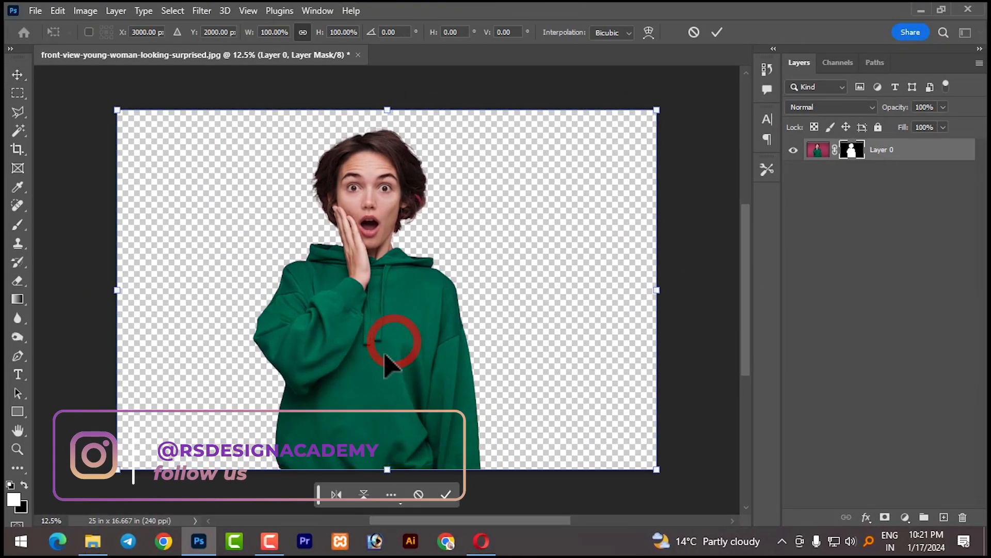
{"action": "left_click_drag", "start_coordinate": [387, 469], "coordinate": [387, 368]}
{"action": "left_click_drag", "start_coordinate": [390, 297], "coordinate": [397, 324]}
{"action": "left_click", "coordinate": [449, 424]}
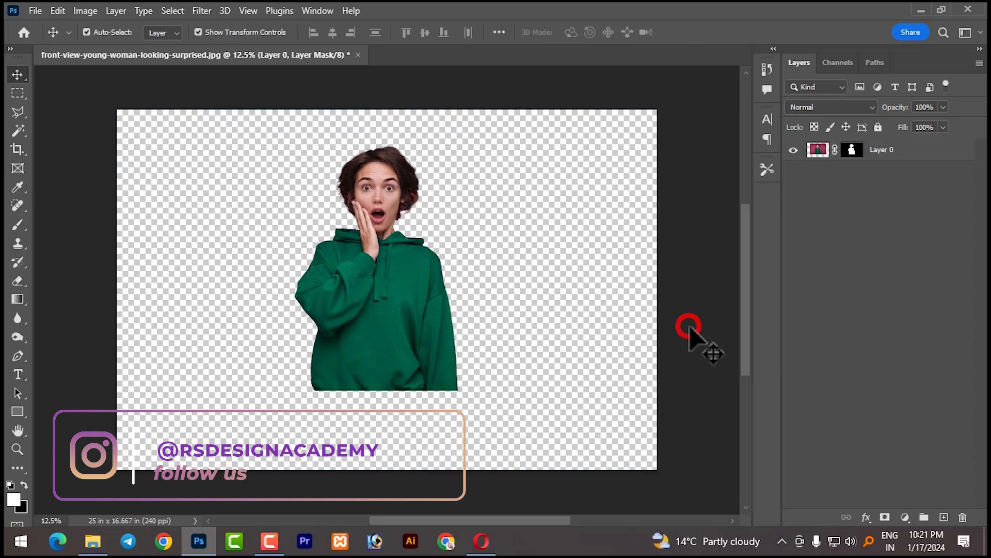
{"action": "left_click", "coordinate": [584, 442]}
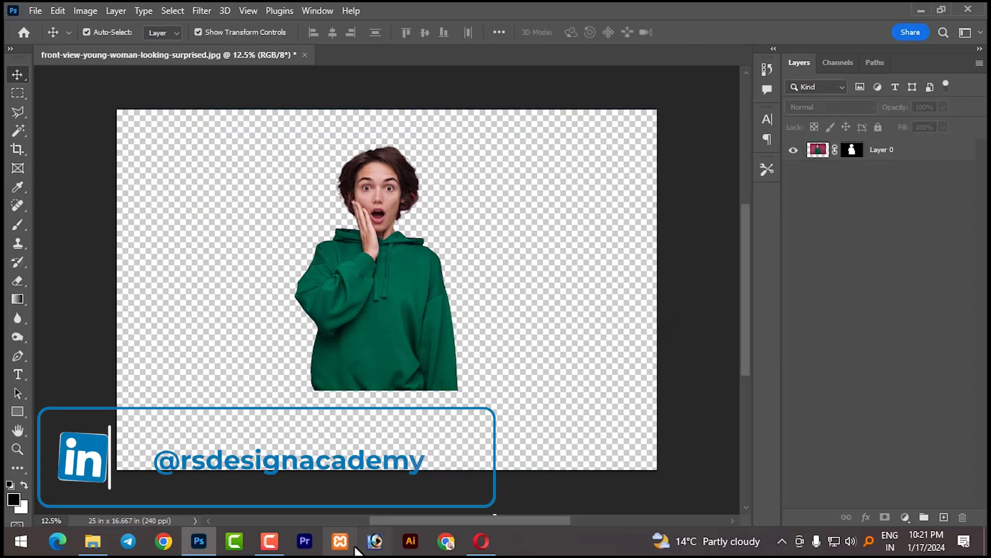
Step: Set up the Gradient tool with a custom gradient from light cyan (H 180, S 20, B 100) to dark teal (H 180, S 100, B 20)
{"action": "left_click", "coordinate": [17, 298]}
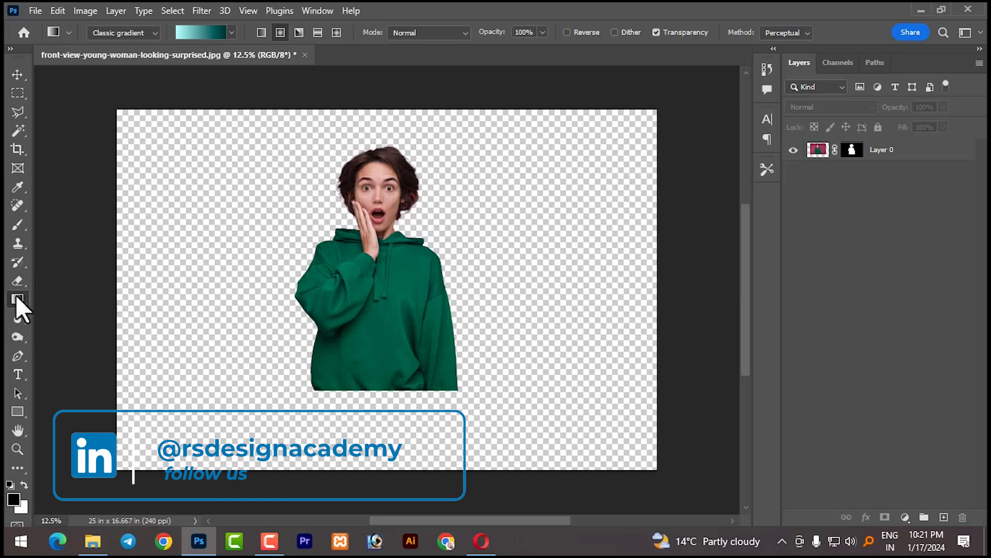
{"action": "left_click", "coordinate": [192, 37]}
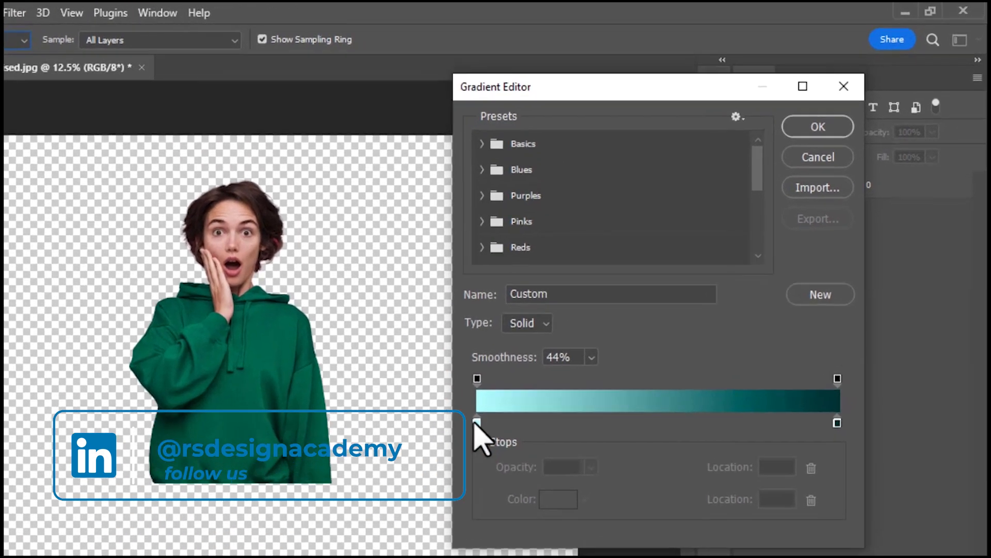
{"action": "double_click", "coordinate": [477, 422]}
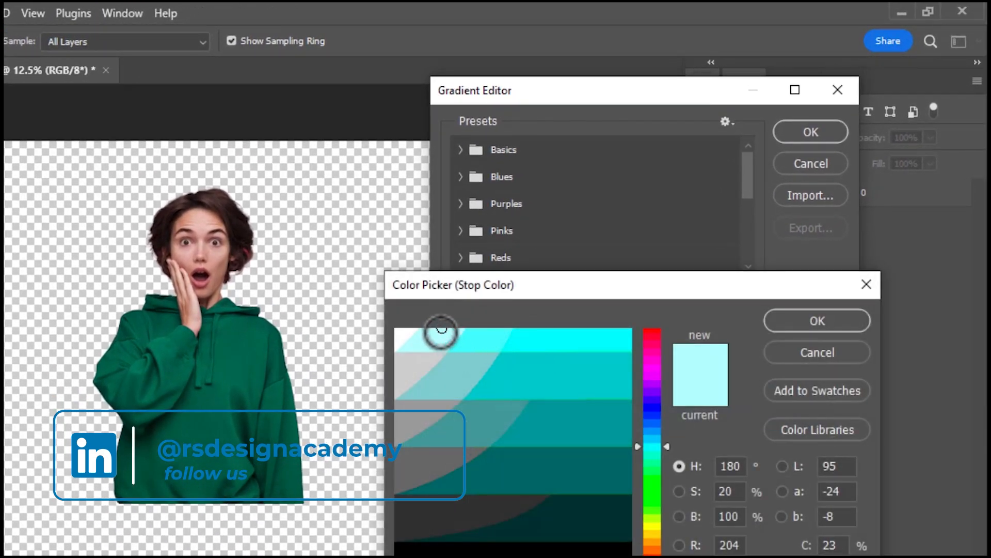
{"action": "left_click", "coordinate": [804, 321]}
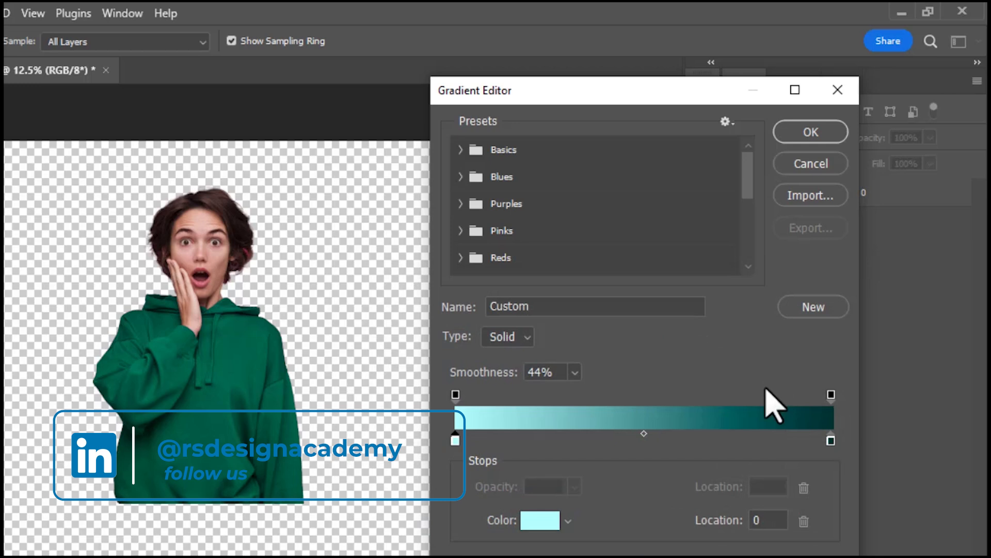
{"action": "double_click", "coordinate": [830, 442]}
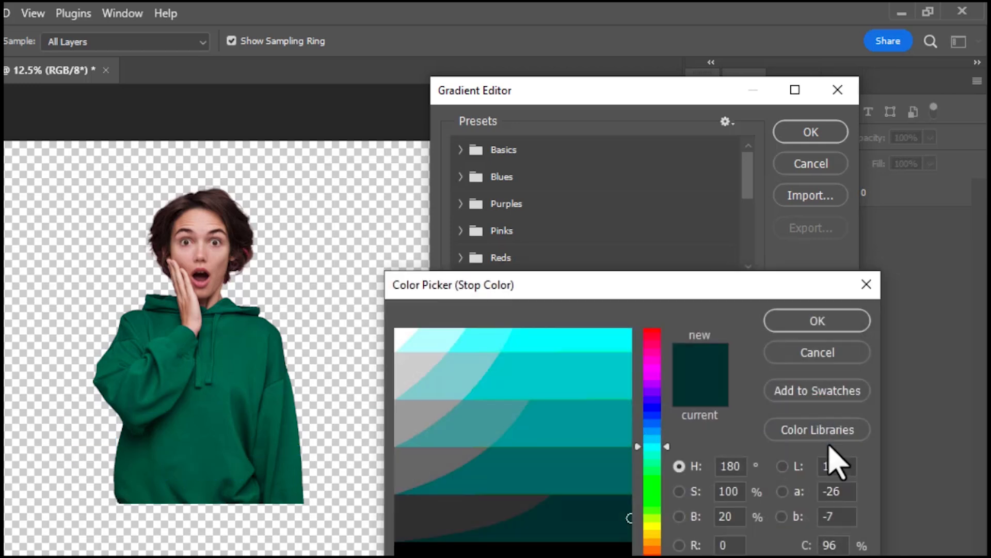
{"action": "left_click", "coordinate": [824, 322]}
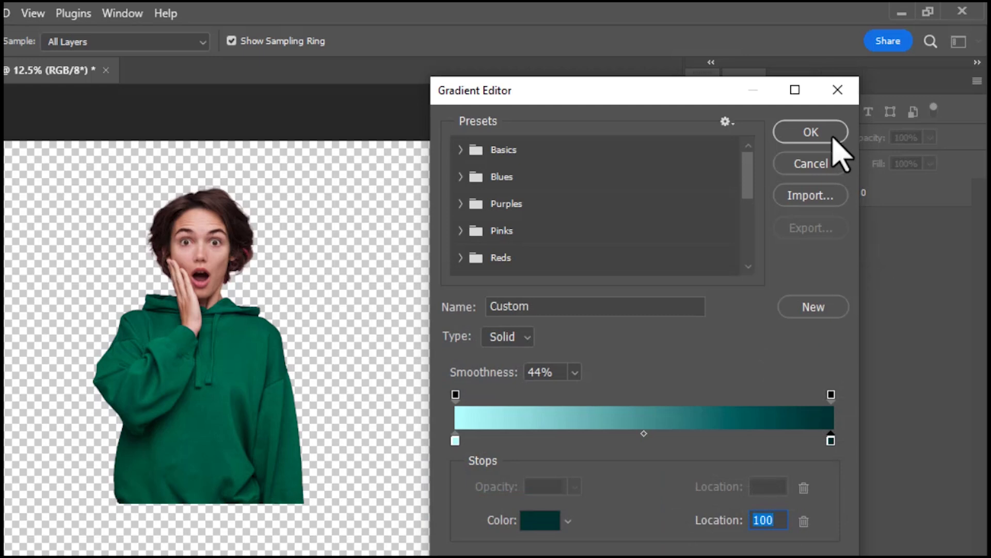
{"action": "left_click", "coordinate": [828, 138]}
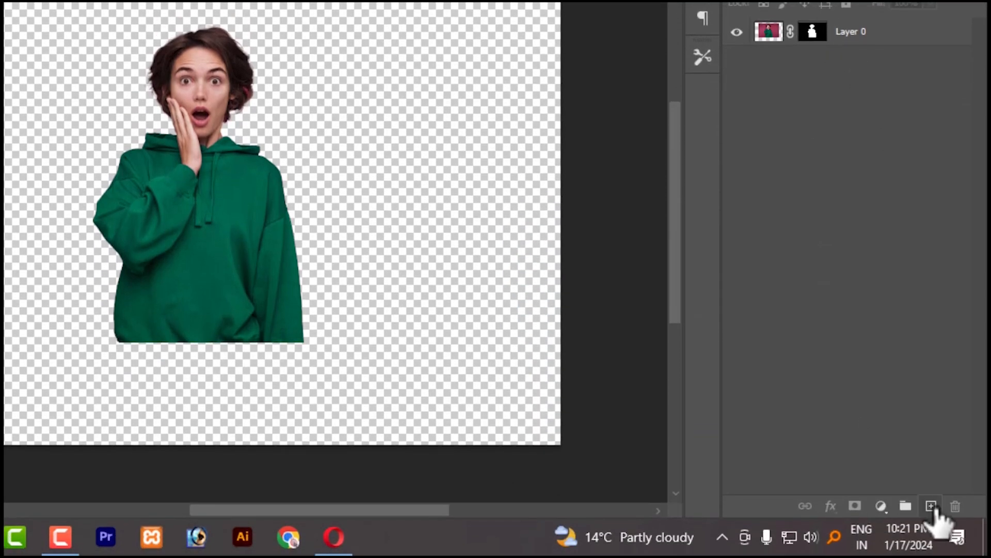
Step: Create a new layer beneath the woman and fill it with the radial gradient from the canvas centre towards its upper-left corner
{"action": "left_click", "coordinate": [931, 505]}
{"action": "left_click_drag", "start_coordinate": [816, 32], "coordinate": [823, 79]}
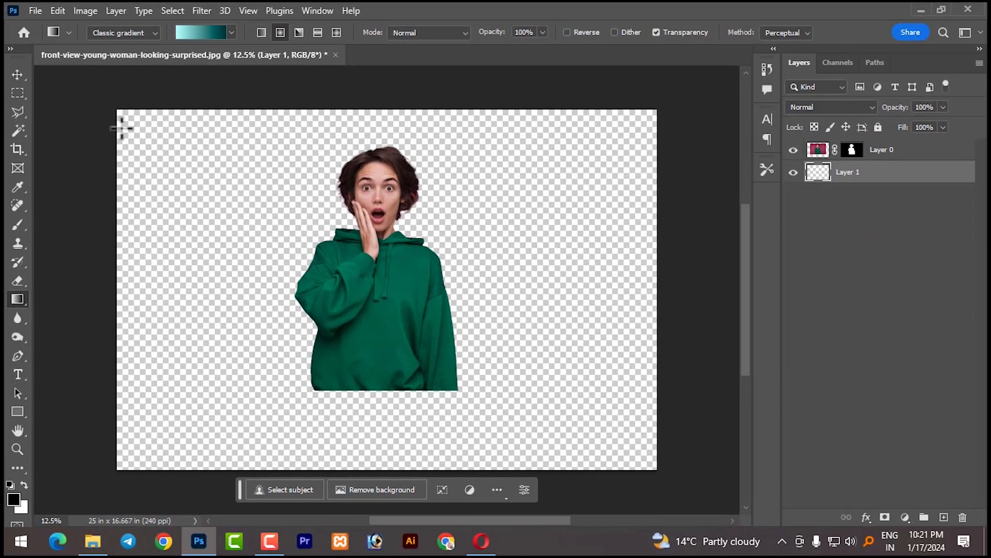
{"action": "left_click_drag", "start_coordinate": [386, 333], "coordinate": [122, 129]}
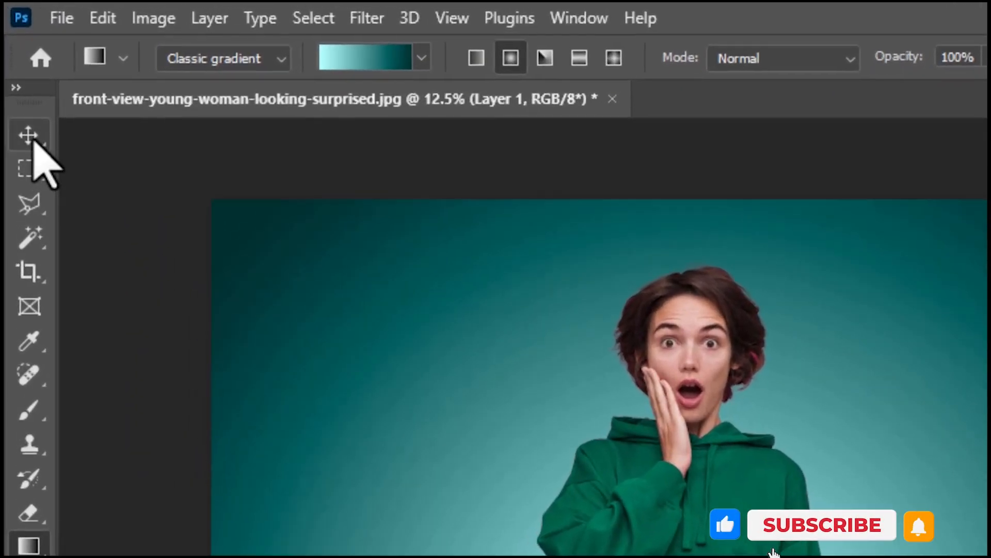
Step: Move the woman's layer slightly to the right over the gradient background
{"action": "left_click", "coordinate": [31, 137]}
{"action": "left_click", "coordinate": [697, 473]}
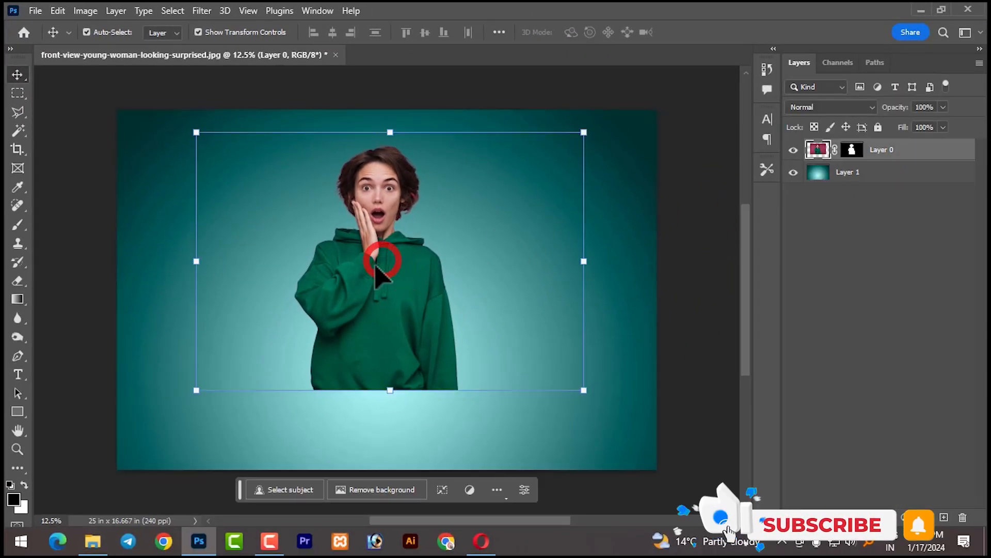
{"action": "left_click_drag", "start_coordinate": [376, 267], "coordinate": [382, 265]}
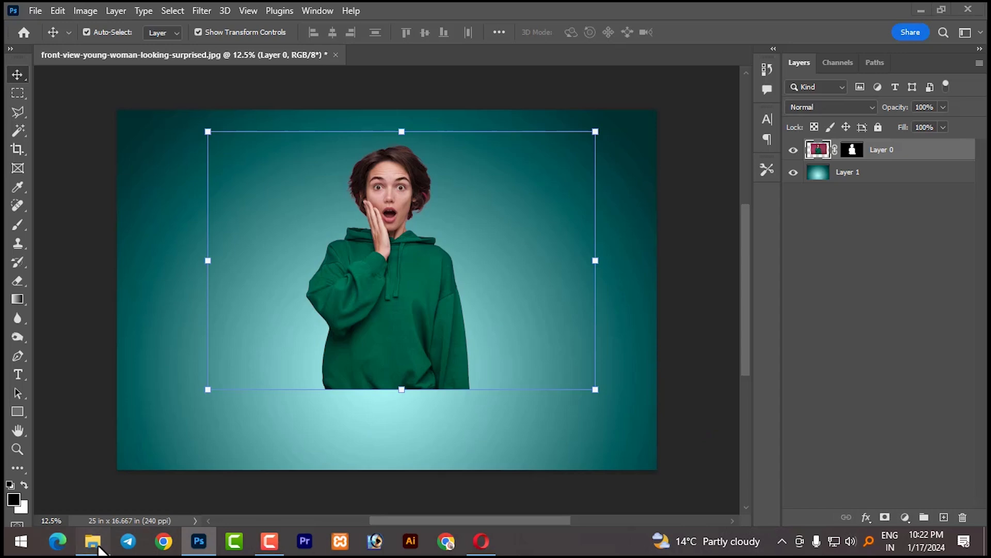
Step: Bring the black paint-drip image from File Explorer into the document, accepting the default Camera Raw settings
{"action": "left_click", "coordinate": [92, 541]}
{"action": "left_click_drag", "start_coordinate": [203, 159], "coordinate": [444, 422]}
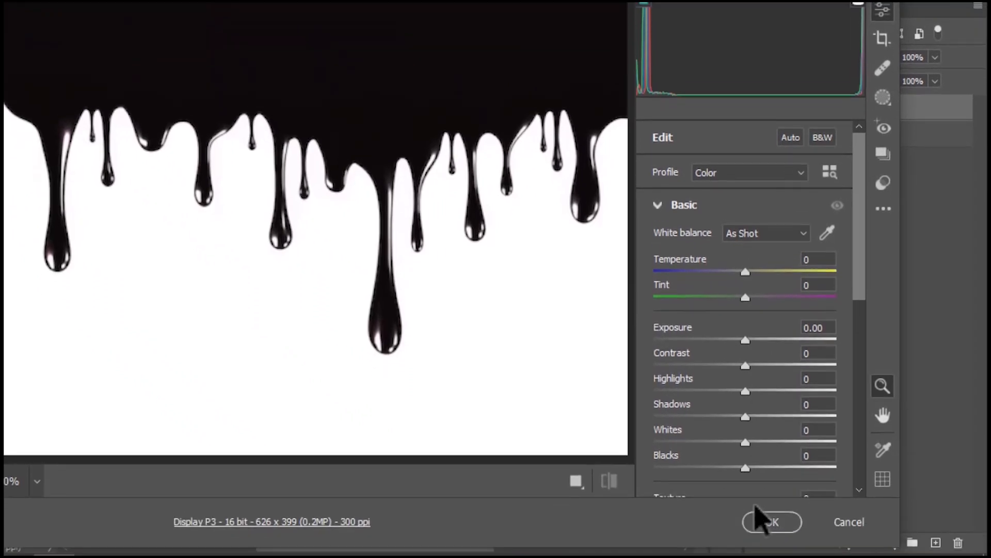
{"action": "scroll", "coordinate": [863, 375], "scroll_direction": "down", "scroll_amount": 10}
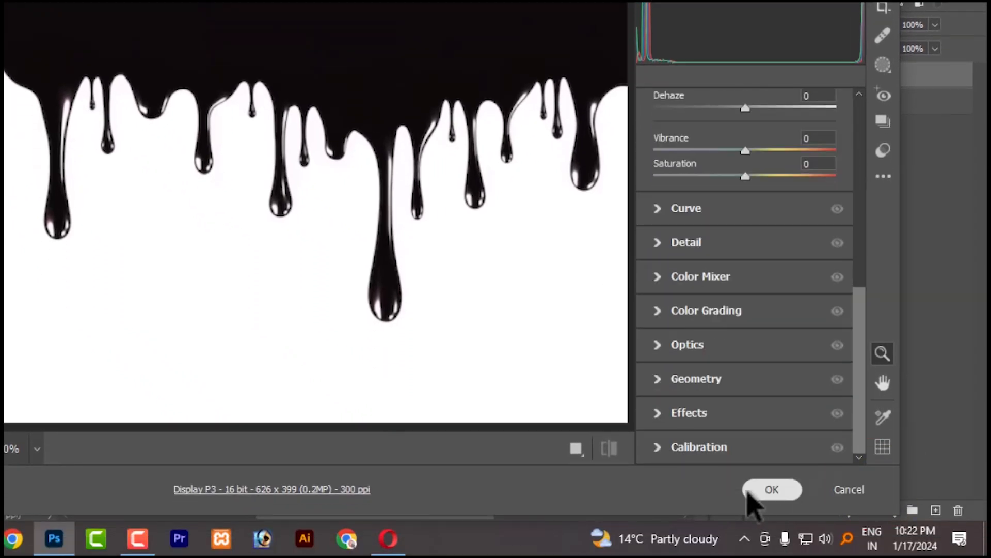
{"action": "left_click", "coordinate": [763, 491]}
Step: Enlarge the placed drip image slightly wider than the hoodie, position it along the hoodie's lower edge and commit the placement
{"action": "left_click_drag", "start_coordinate": [304, 254], "coordinate": [403, 320]}
{"action": "left_click_drag", "start_coordinate": [251, 321], "coordinate": [169, 373]}
{"action": "left_click_drag", "start_coordinate": [279, 309], "coordinate": [303, 368]}
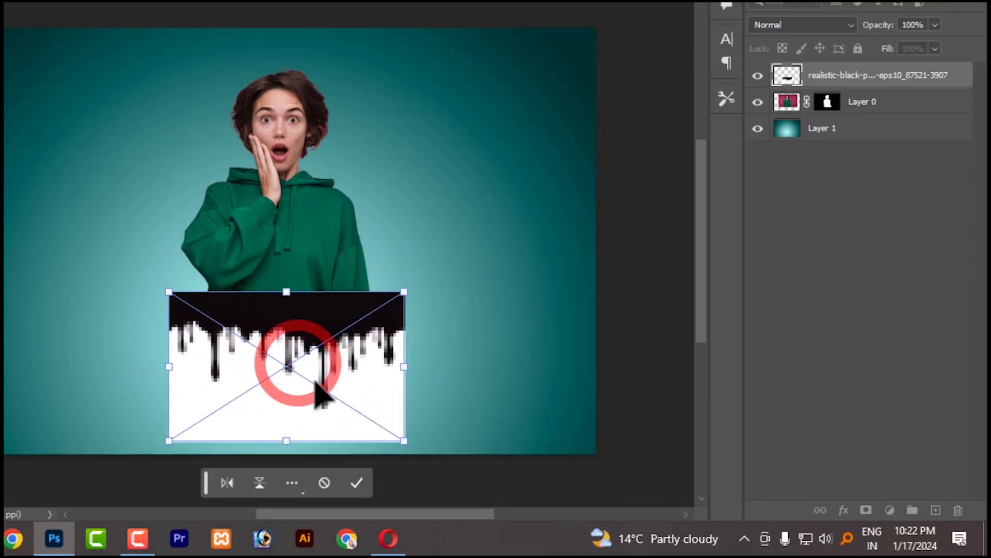
{"action": "left_click", "coordinate": [355, 479]}
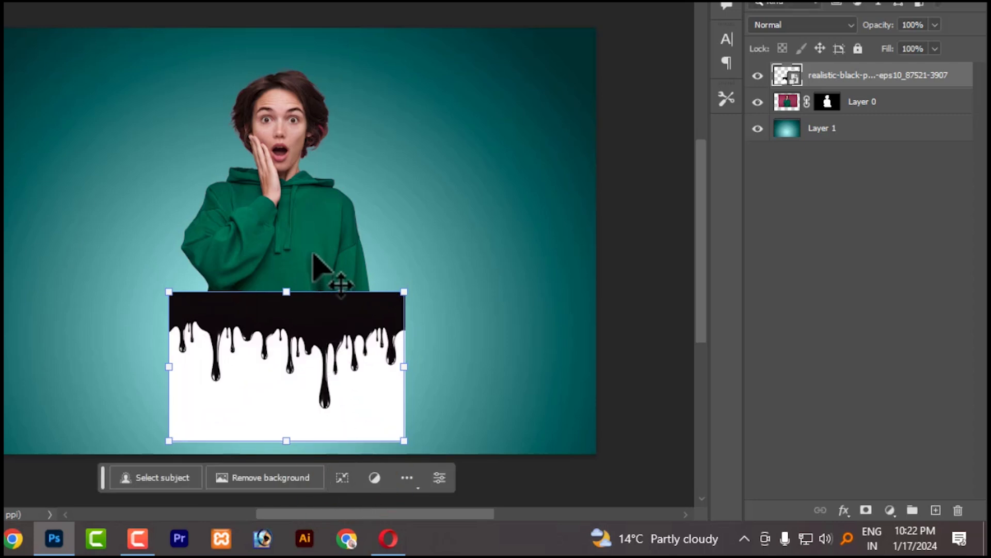
Step: Scale the drip image down to about the hoodie's width and move it up to cover the hoodie's lower part
{"action": "left_click_drag", "start_coordinate": [298, 301], "coordinate": [299, 291]}
{"action": "left_click_drag", "start_coordinate": [407, 436], "coordinate": [370, 406]}
{"action": "left_click_drag", "start_coordinate": [292, 337], "coordinate": [314, 321]}
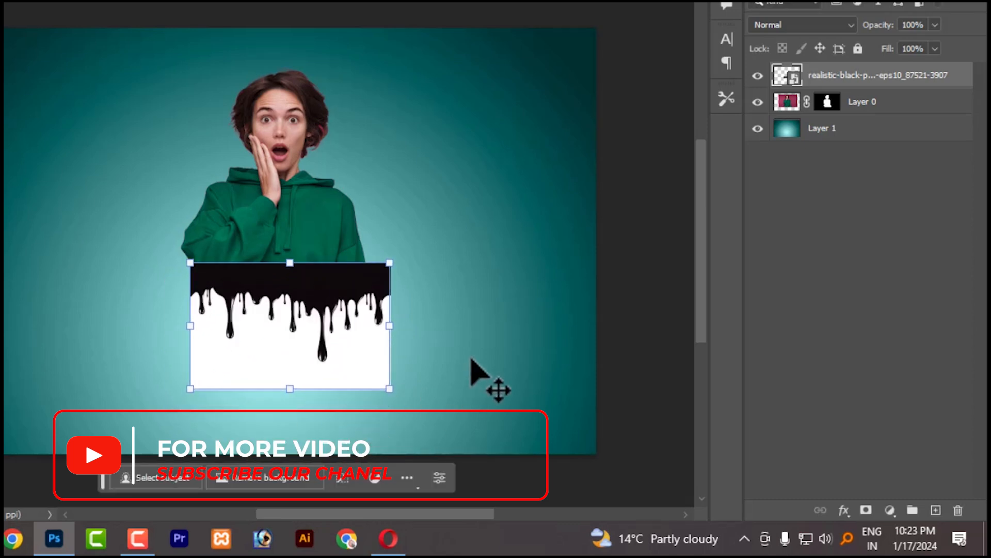
{"action": "left_click_drag", "start_coordinate": [388, 386], "coordinate": [368, 374]}
{"action": "left_click", "coordinate": [348, 419]}
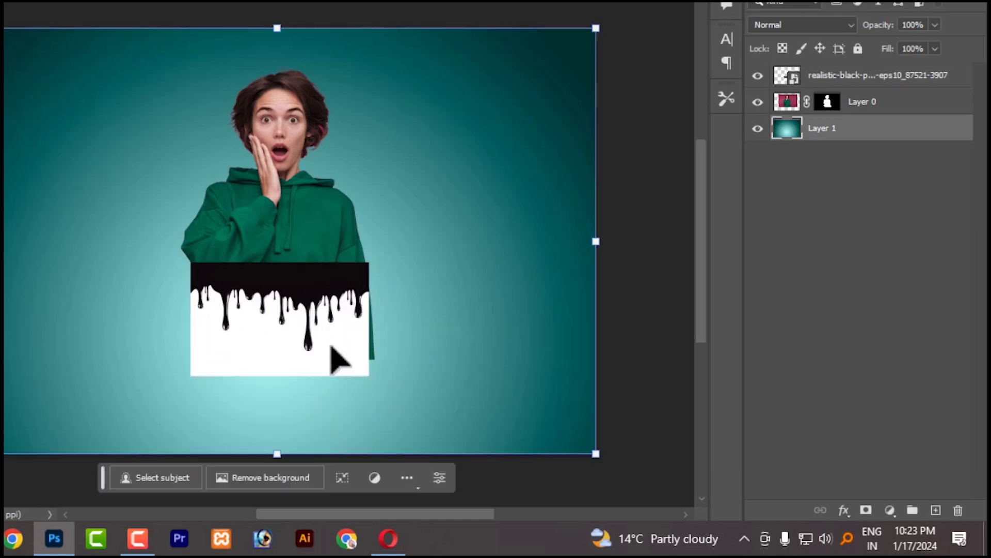
{"action": "left_click_drag", "start_coordinate": [319, 331], "coordinate": [324, 333]}
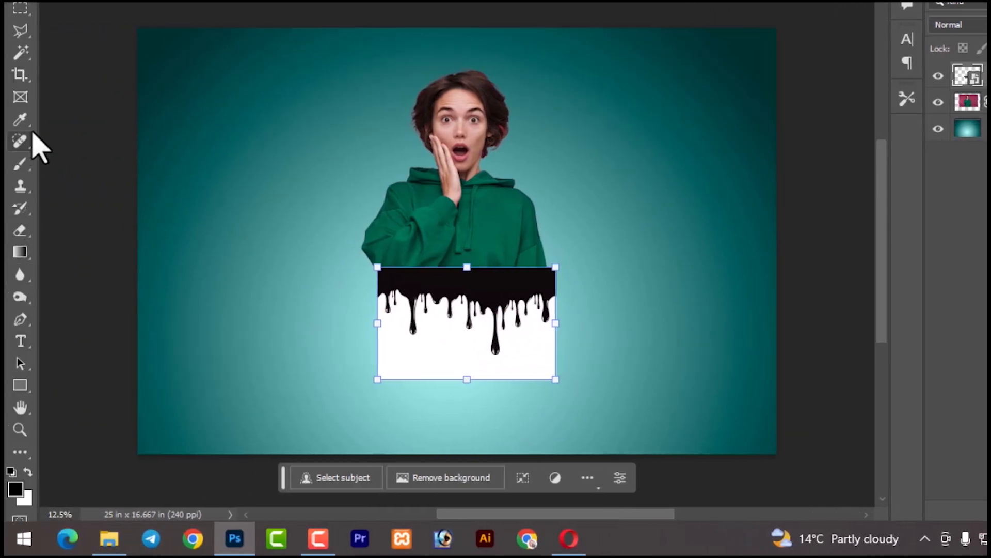
Step: Select the white area below the black drips and try to delete it
{"action": "left_click", "coordinate": [429, 351]}
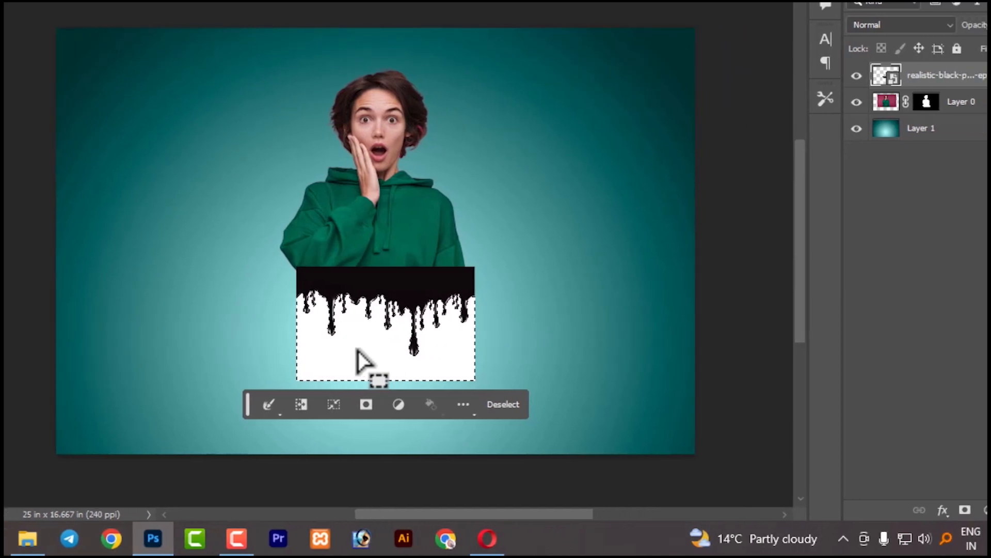
{"action": "key", "text": "Delete"}
{"action": "key", "text": "Return"}
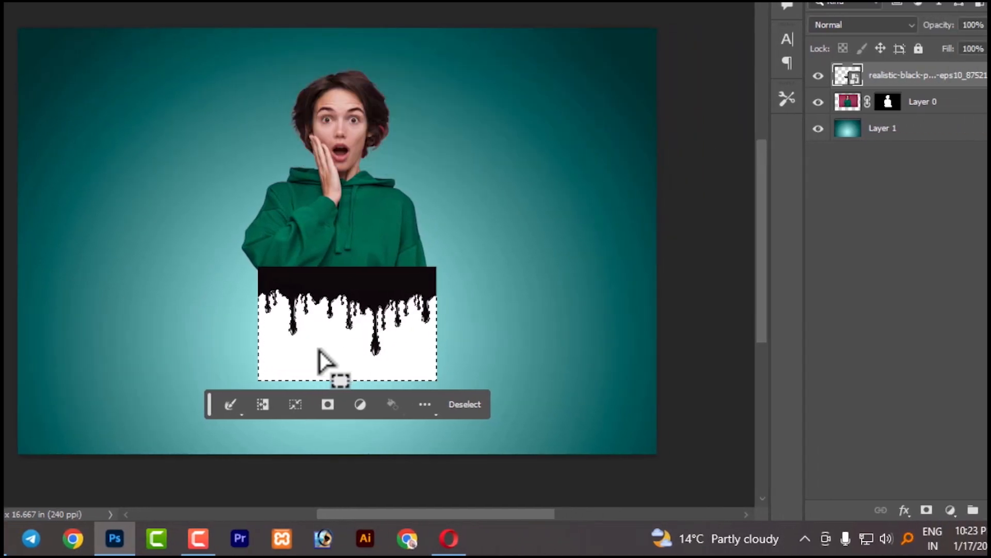
Step: Convert the drip image's smart object to layers
{"action": "right_click", "coordinate": [895, 86]}
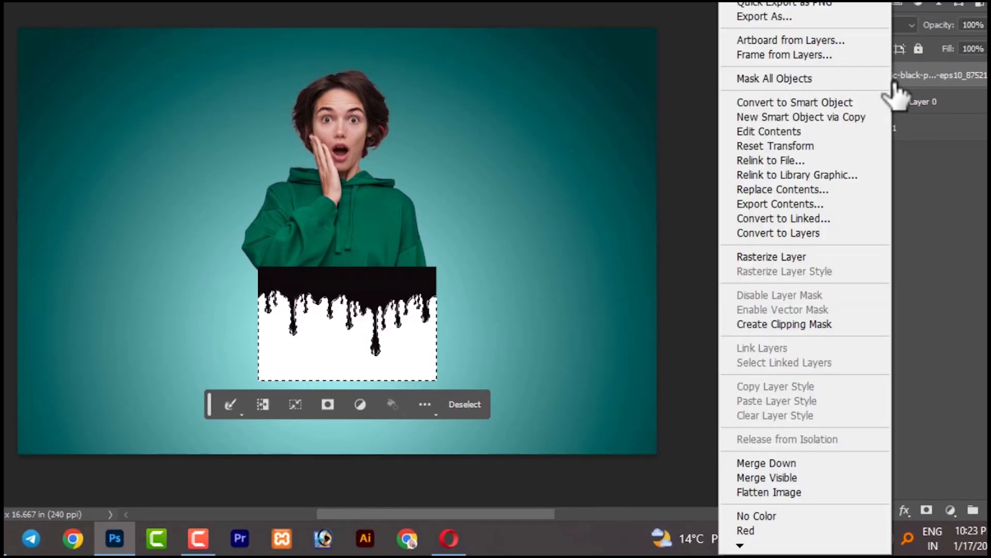
{"action": "left_click", "coordinate": [791, 235]}
Step: Convert the masked woman layer, Layer 0, to a smart object and rasterize it
{"action": "right_click", "coordinate": [935, 108]}
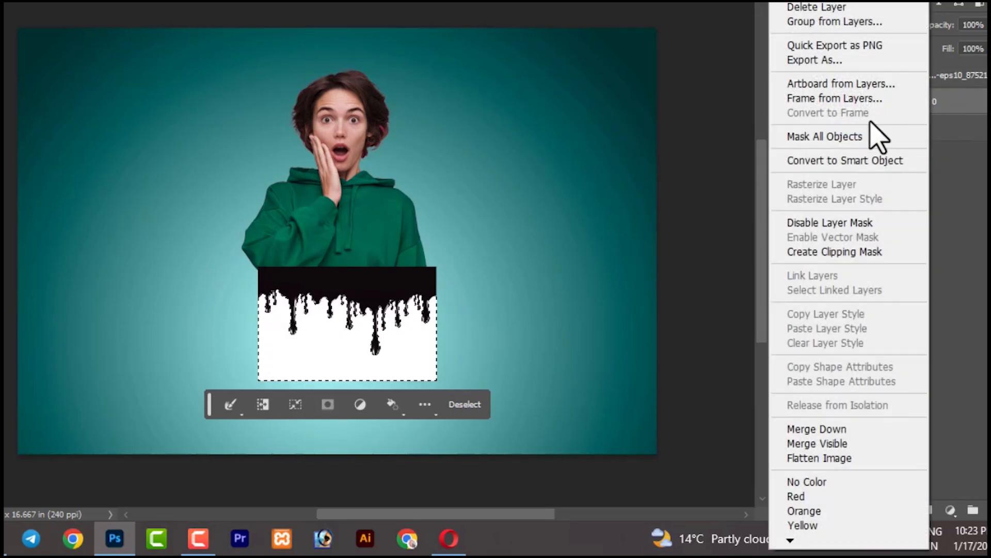
{"action": "left_click", "coordinate": [828, 161]}
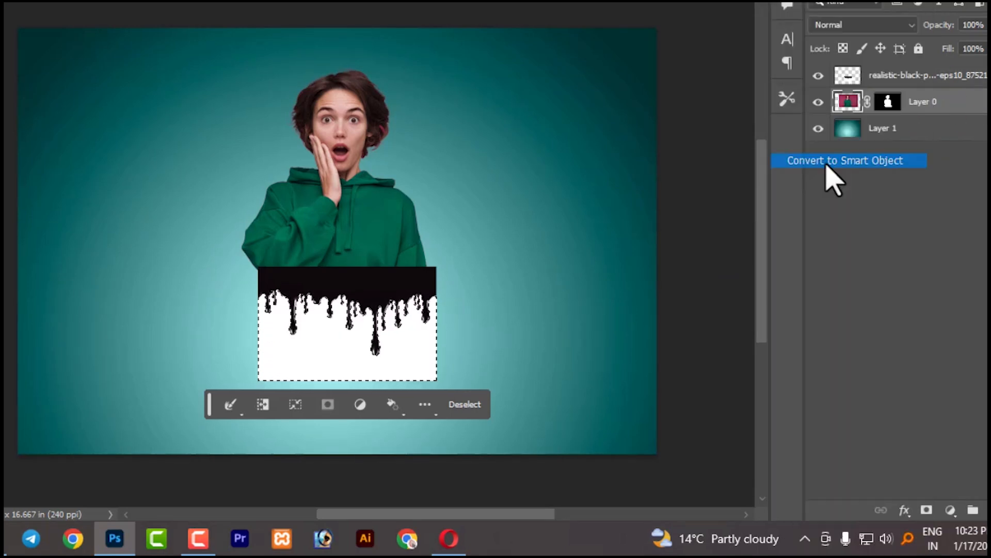
{"action": "right_click", "coordinate": [885, 107]}
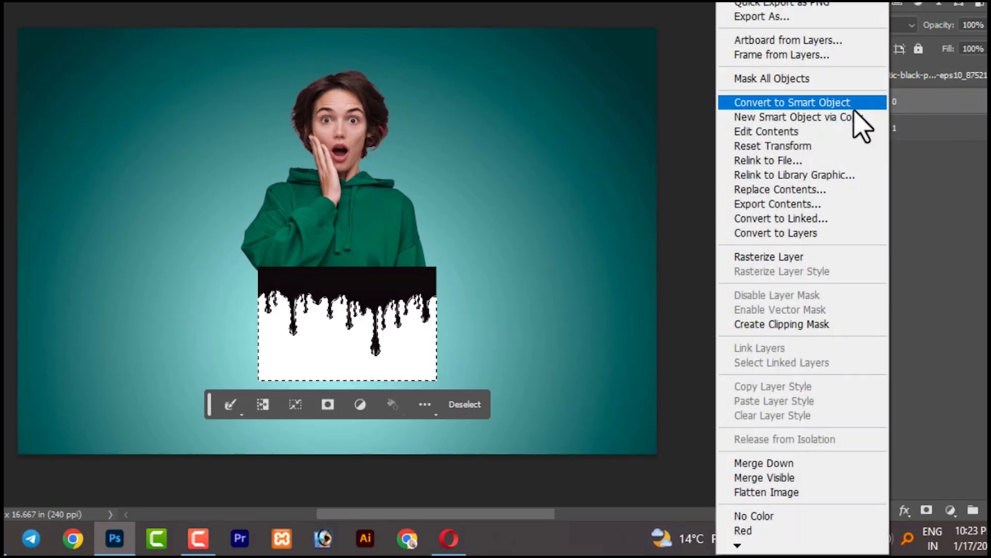
{"action": "left_click", "coordinate": [769, 261]}
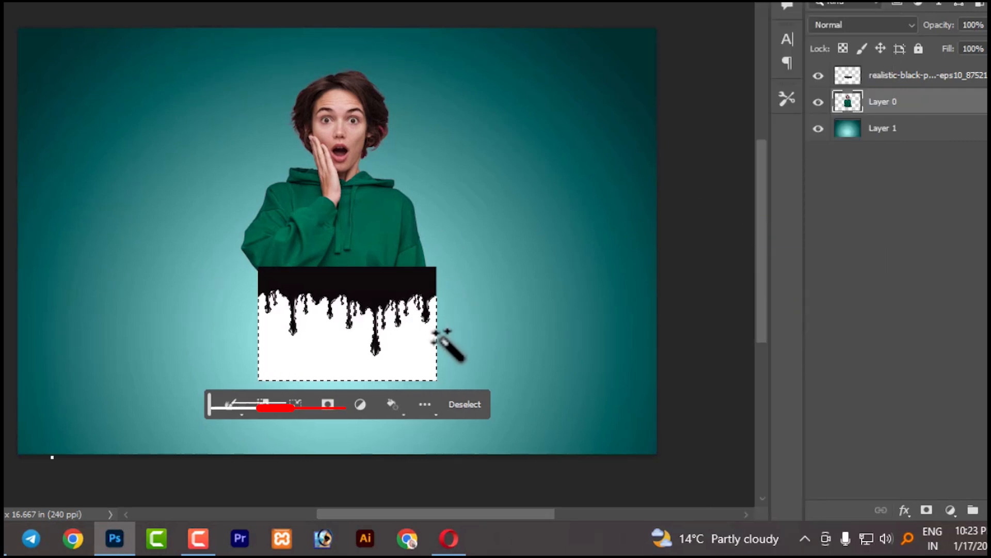
Step: Delete the selected area below the drips from both the drip image and the woman layer, and clear the selection
{"action": "left_click", "coordinate": [845, 77]}
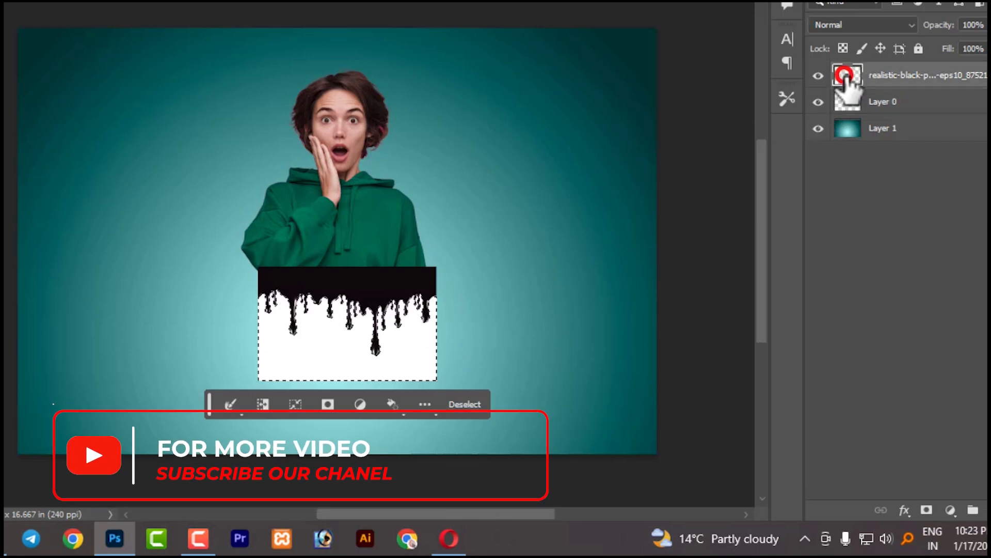
{"action": "key", "text": "Delete"}
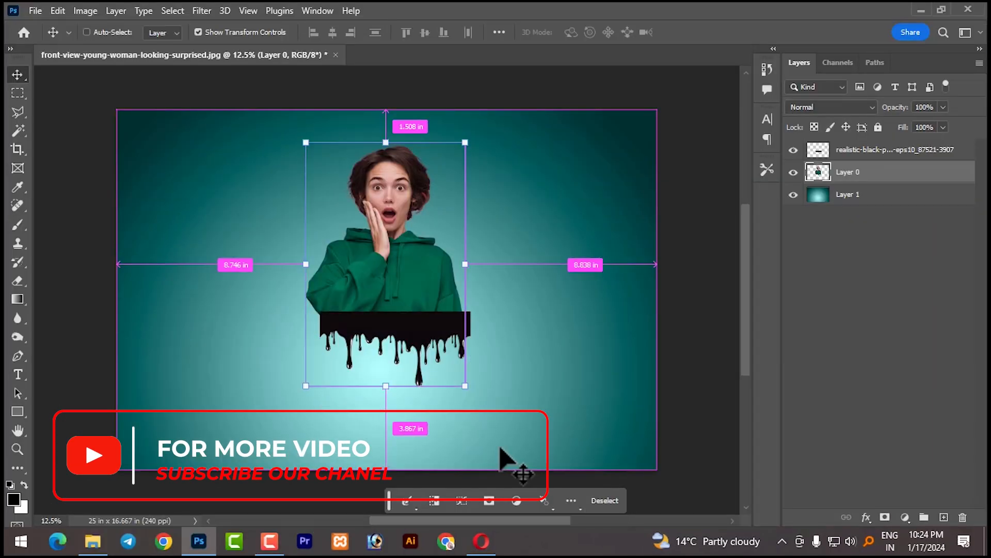
{"action": "key", "text": "ctrl+d"}
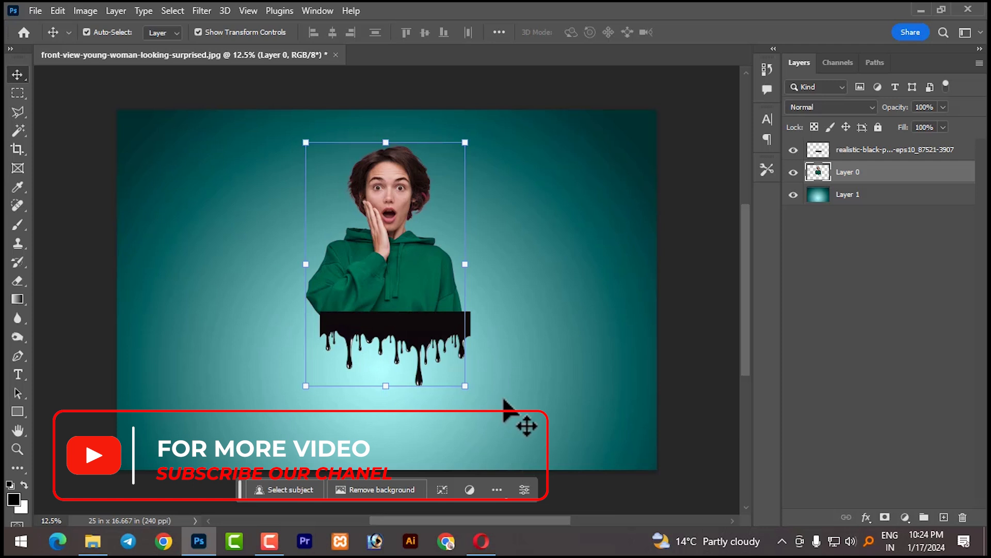
Step: Hide the black drip layer and move the dripping woman up slightly
{"action": "left_click", "coordinate": [793, 150]}
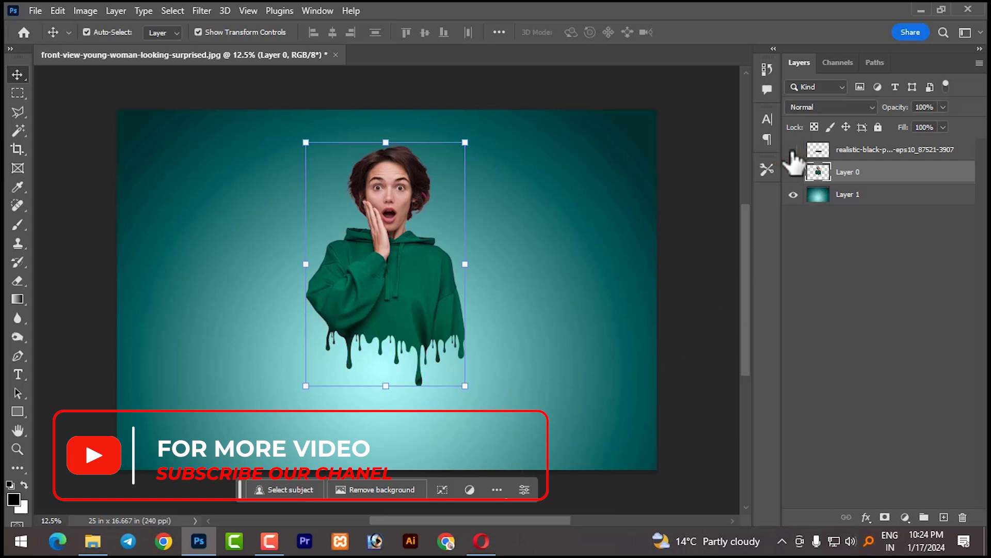
{"action": "left_click_drag", "start_coordinate": [396, 301], "coordinate": [399, 280]}
{"action": "left_click", "coordinate": [691, 279]}
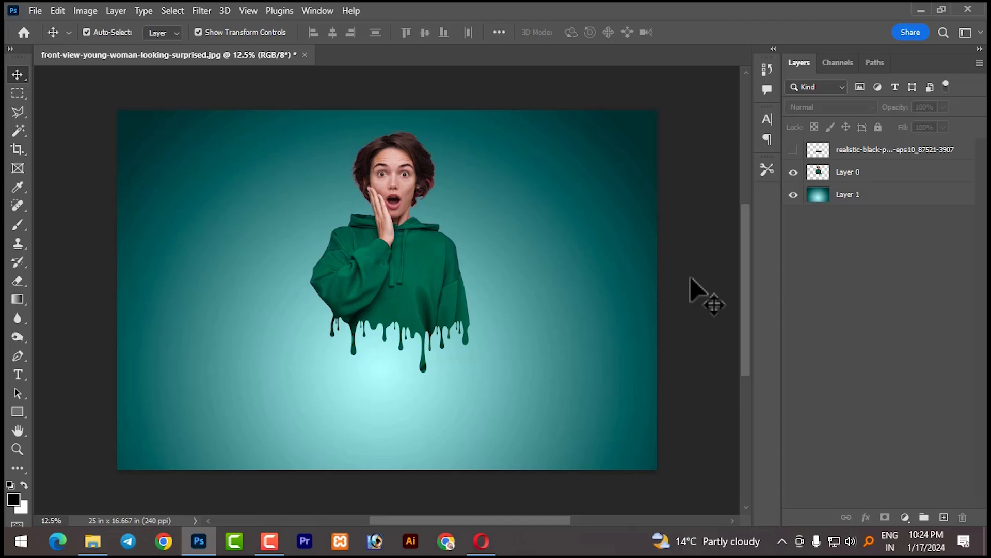
Step: Create an empty layer and place it between the woman and the gradient background
{"action": "left_click", "coordinate": [370, 287]}
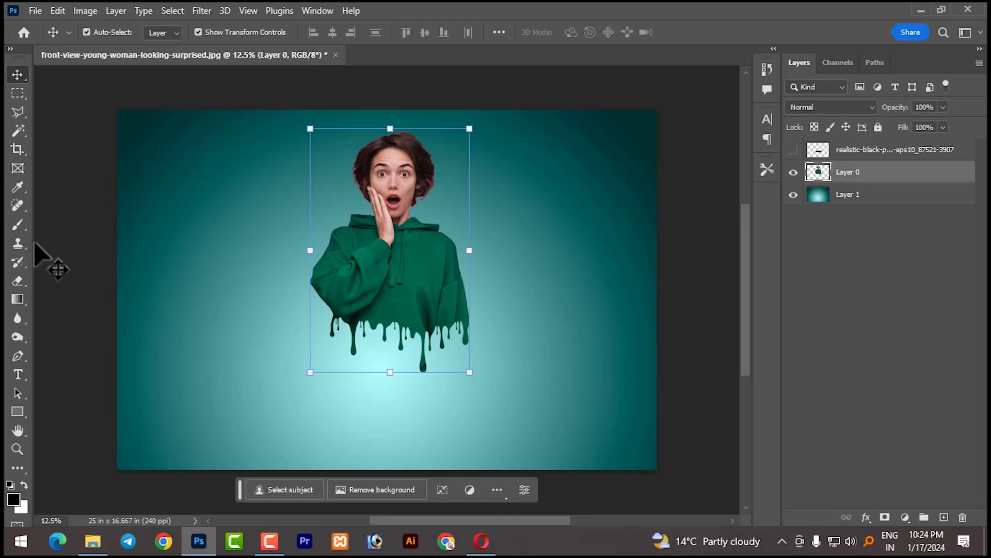
{"action": "left_click", "coordinate": [944, 517]}
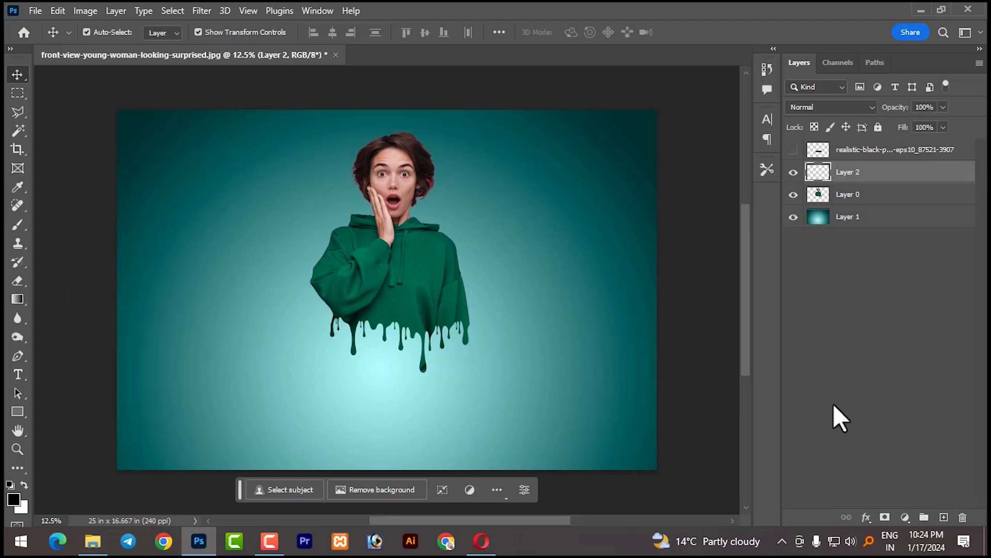
{"action": "left_click_drag", "start_coordinate": [847, 187], "coordinate": [850, 216]}
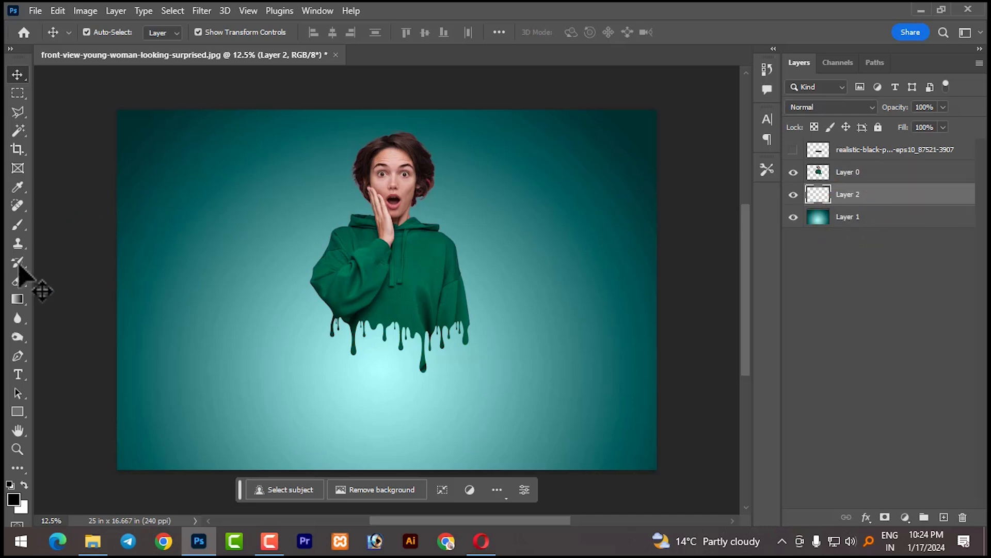
Step: Paint one black dab below the drips with a soft round brush at 1600 px and 0% hardness
{"action": "key", "text": "b"}
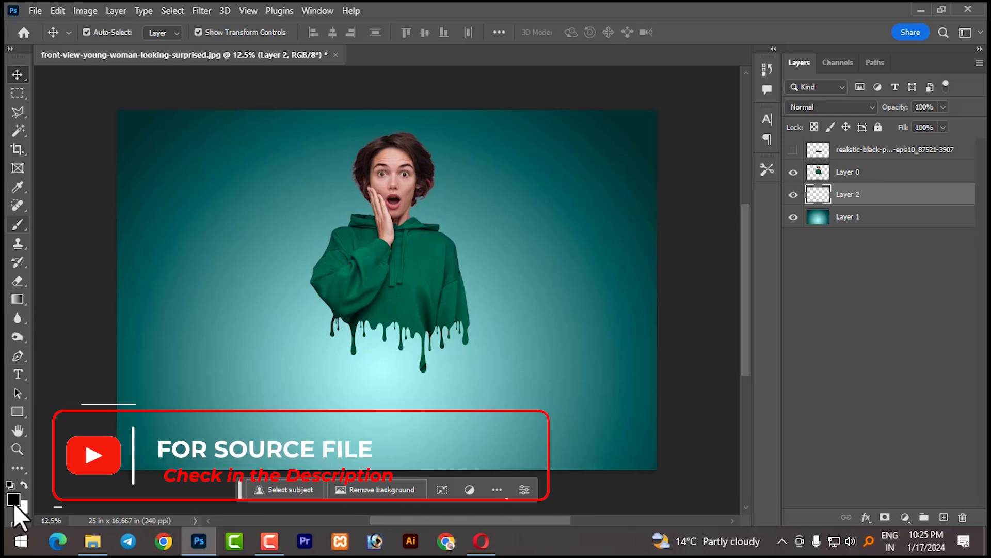
{"action": "right_click", "coordinate": [18, 224]}
{"action": "left_click", "coordinate": [85, 225]}
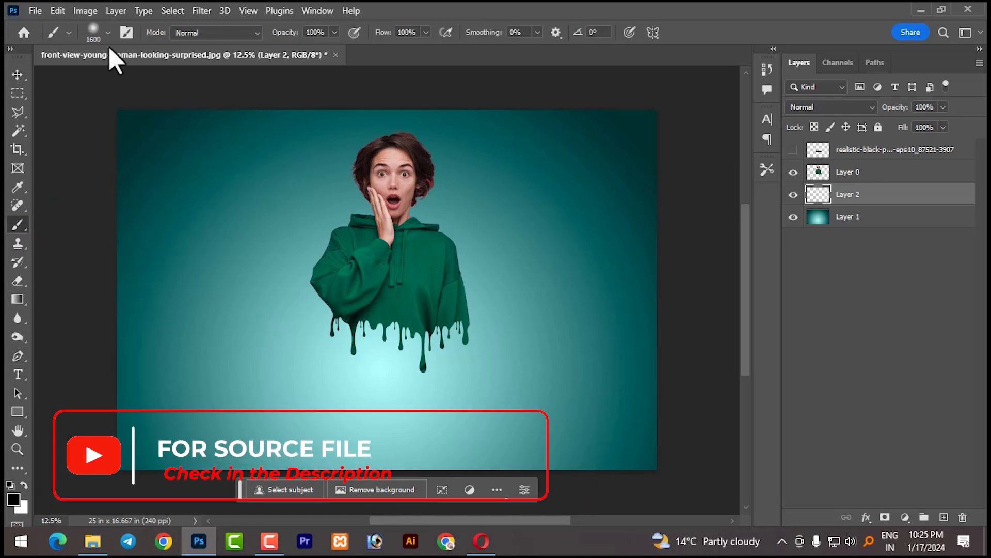
{"action": "left_click", "coordinate": [101, 29]}
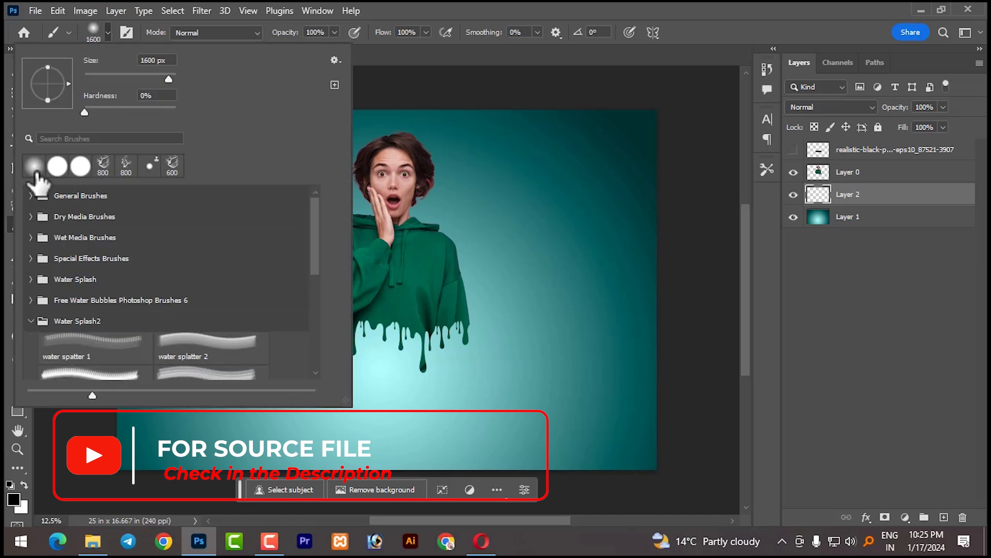
{"action": "left_click", "coordinate": [482, 4]}
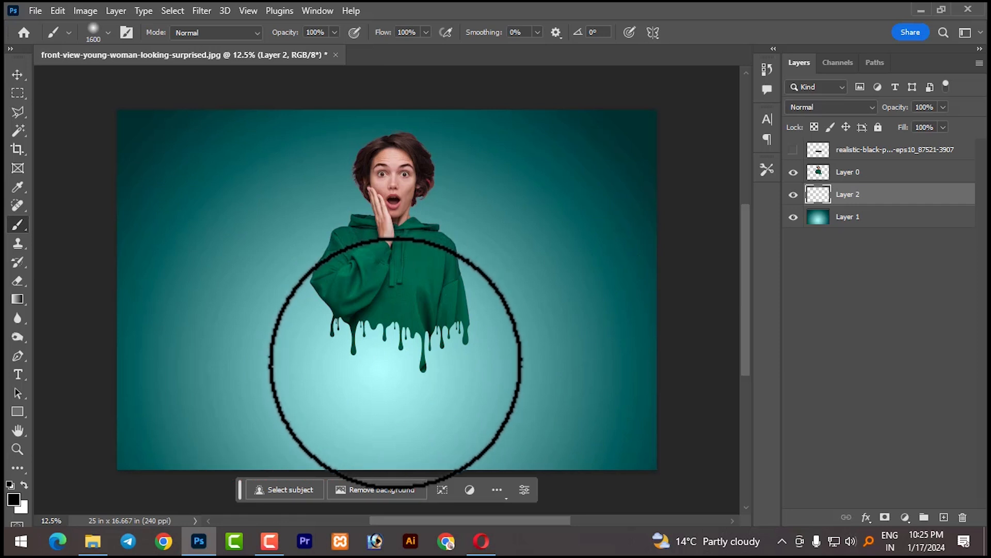
{"action": "left_click", "coordinate": [394, 370]}
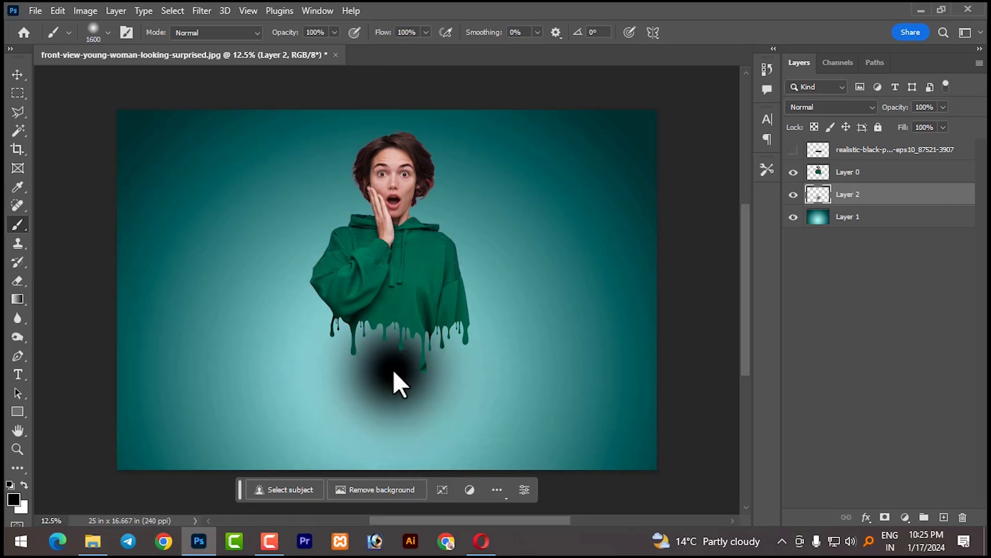
Step: Flatten the black dab into a thin horizontal shadow just below the longest drip and lower its opacity to about 73%
{"action": "left_click", "coordinate": [19, 77]}
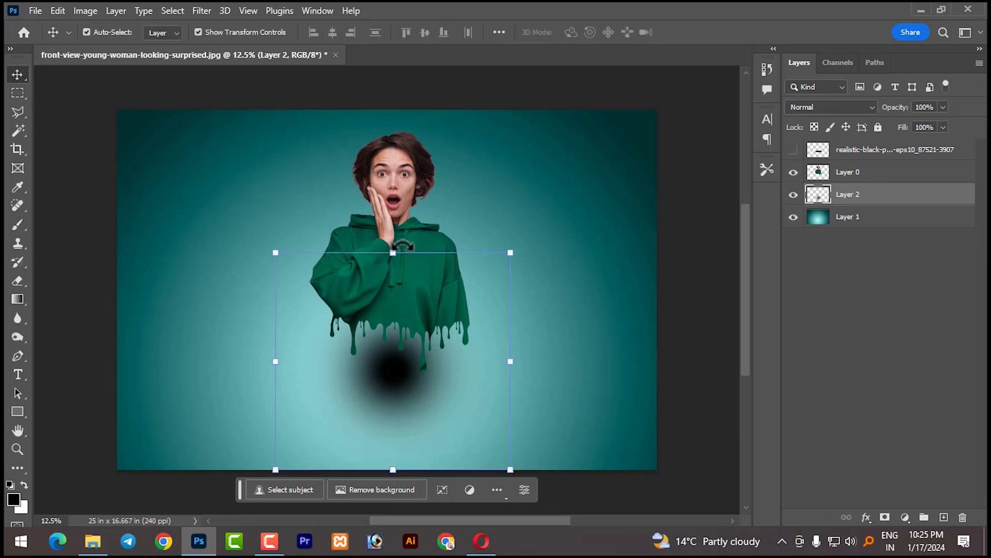
{"action": "mouse_move", "coordinate": [394, 253]}
{"action": "left_mouse_down"}
{"action": "mouse_move", "coordinate": [391, 356]}
{"action": "mouse_move", "coordinate": [417, 386]}
{"action": "left_mouse_up"}
{"action": "left_click", "coordinate": [453, 421]}
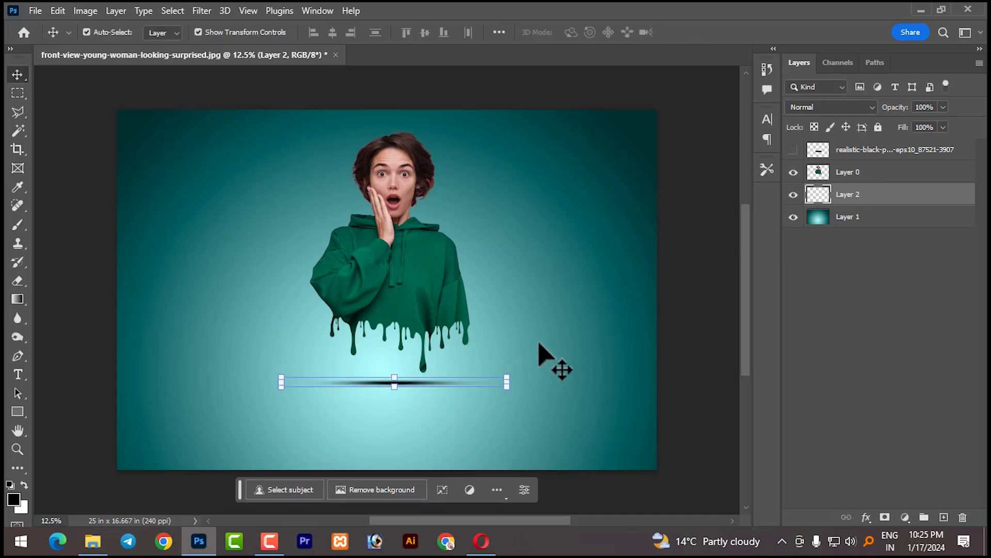
{"action": "left_click", "coordinate": [542, 356]}
{"action": "left_click", "coordinate": [698, 305]}
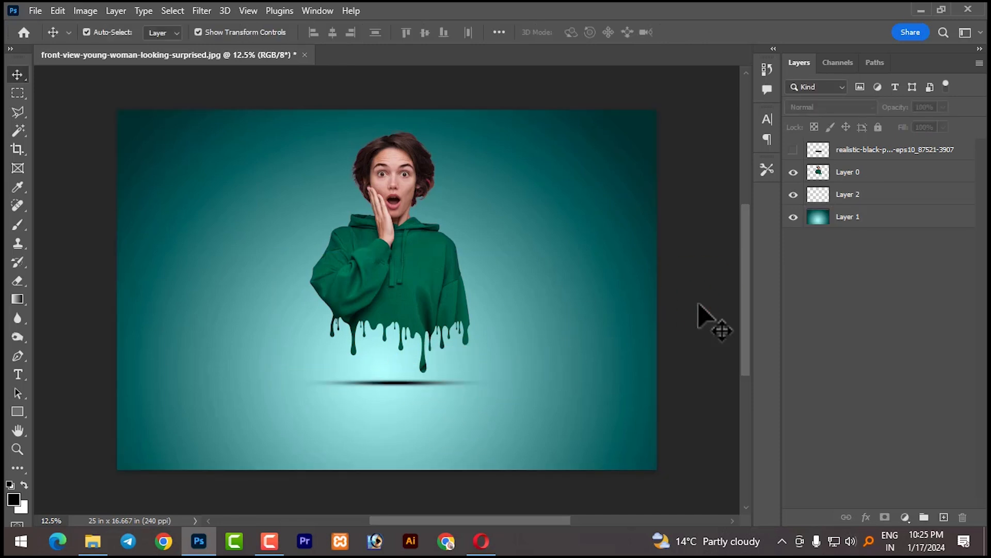
{"action": "left_click", "coordinate": [392, 383]}
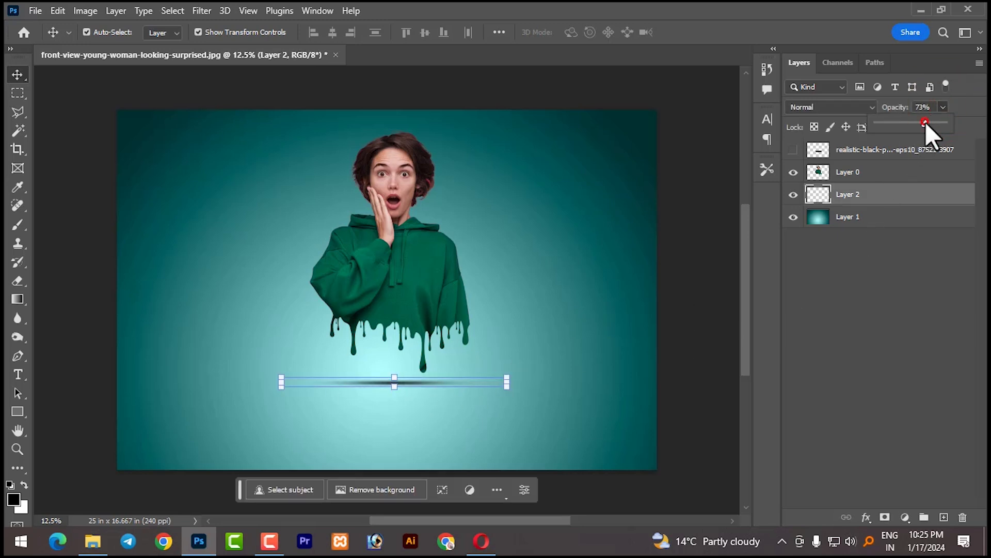
{"action": "left_click", "coordinate": [719, 195]}
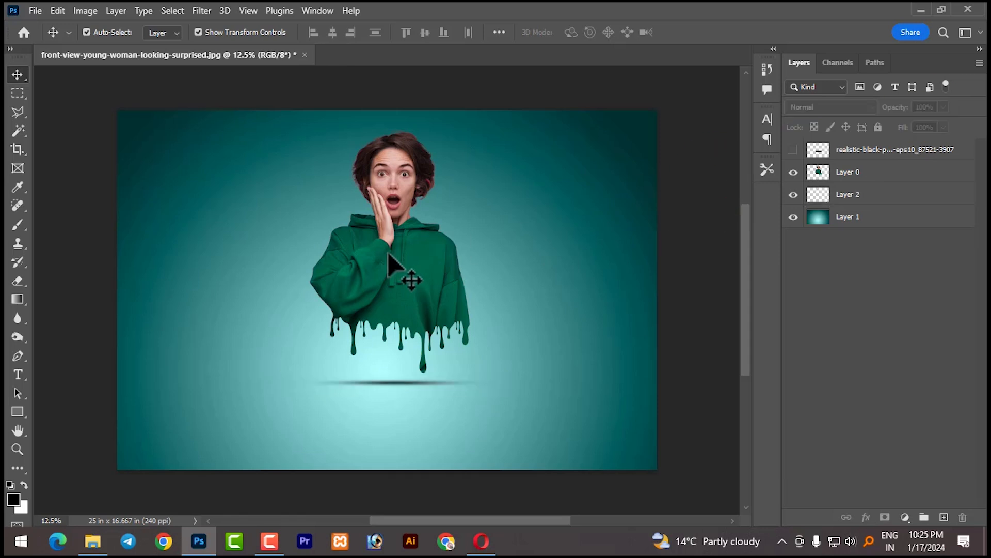
Step: Move the woman down slightly so the drips sit closer to the shadow
{"action": "left_click", "coordinate": [421, 283]}
{"action": "left_click_drag", "start_coordinate": [421, 284], "coordinate": [420, 288]}
{"action": "left_click", "coordinate": [695, 294]}
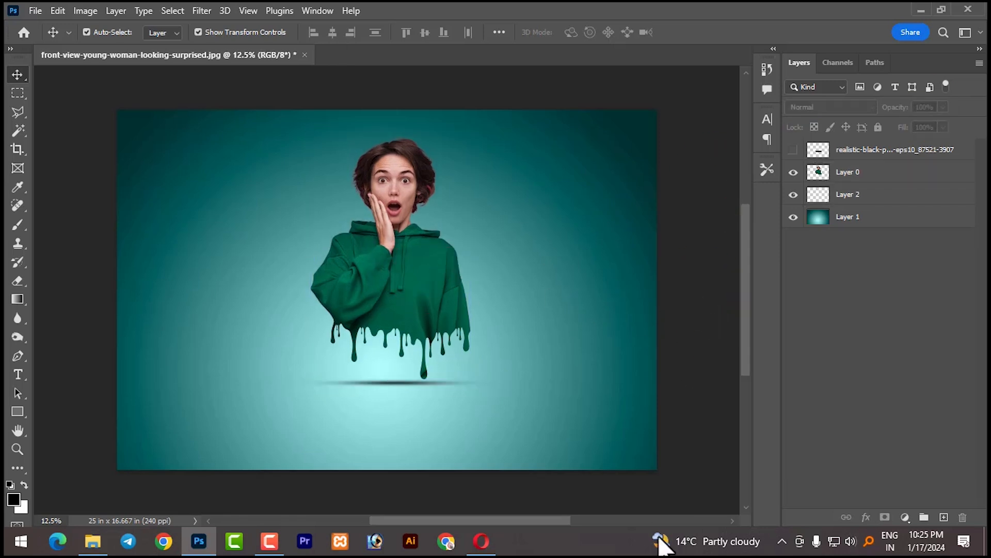